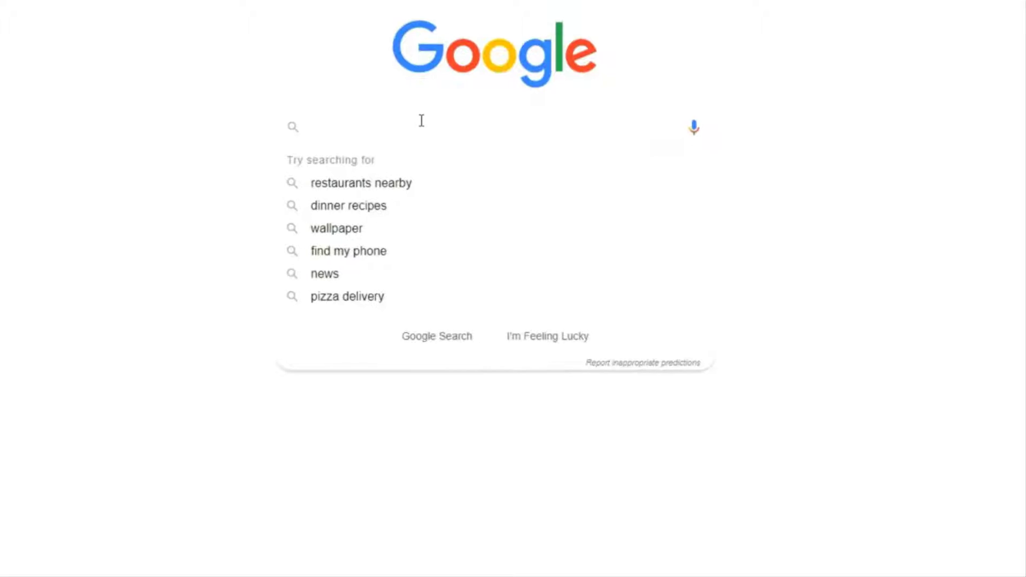
Step: Search for 'Google Analytics' and open the official marketingplatform.google.com result
type("Googl")
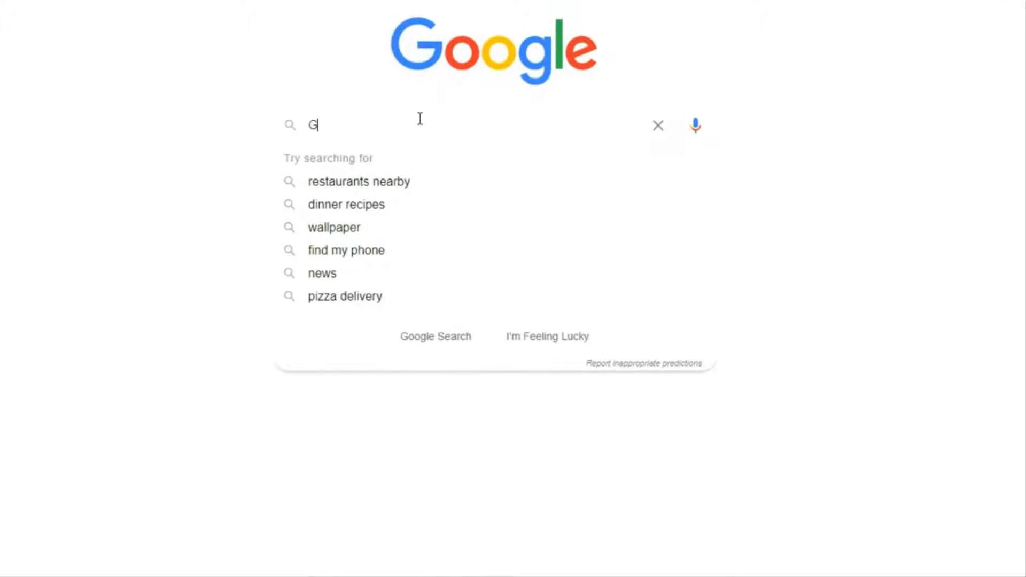
type("e Analytics")
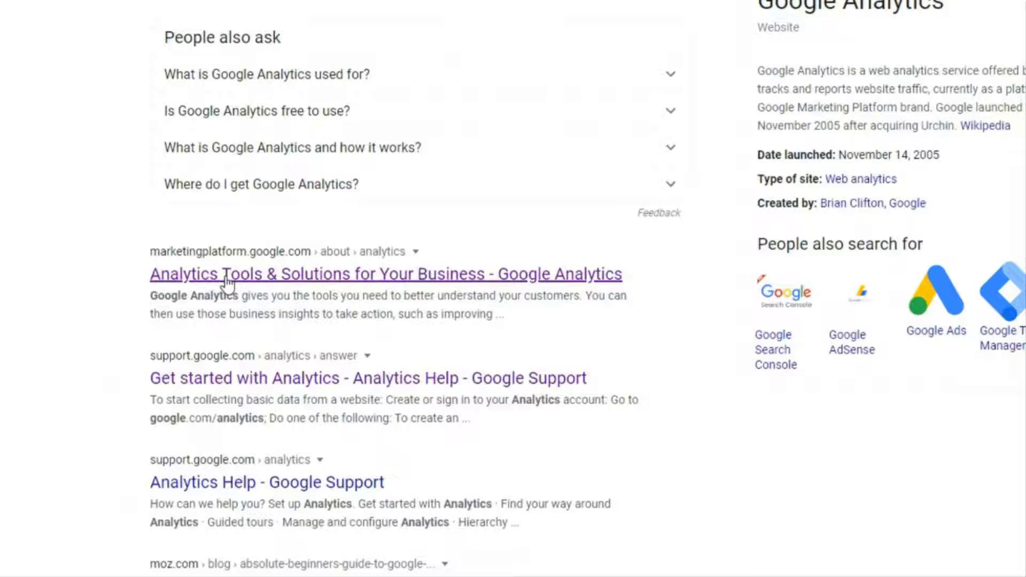
left_click(226, 283)
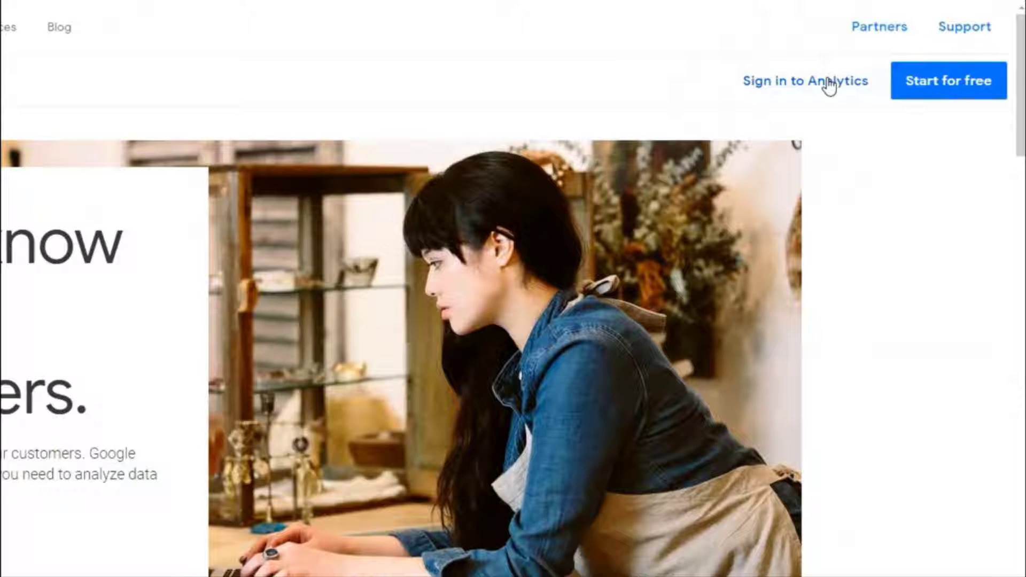
Step: Sign in with the first Google account and name the new account 'Start A WP Site'
left_click(829, 86)
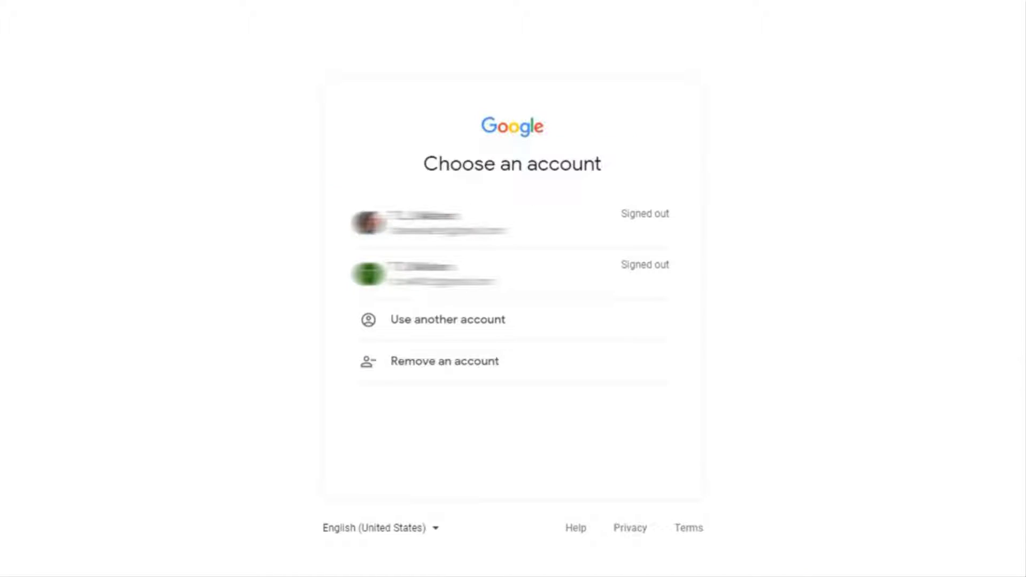
left_click(481, 236)
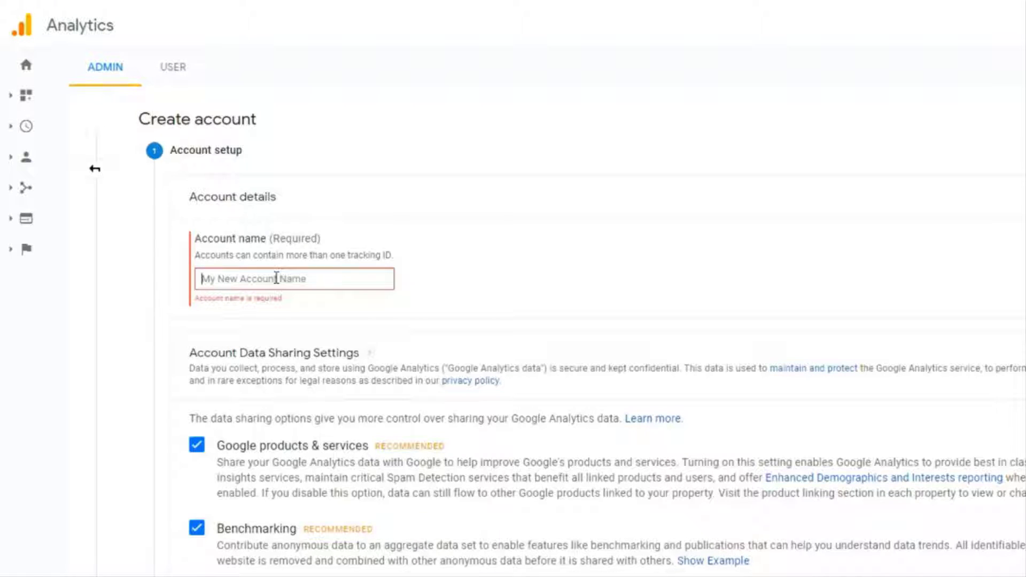
type("Start")
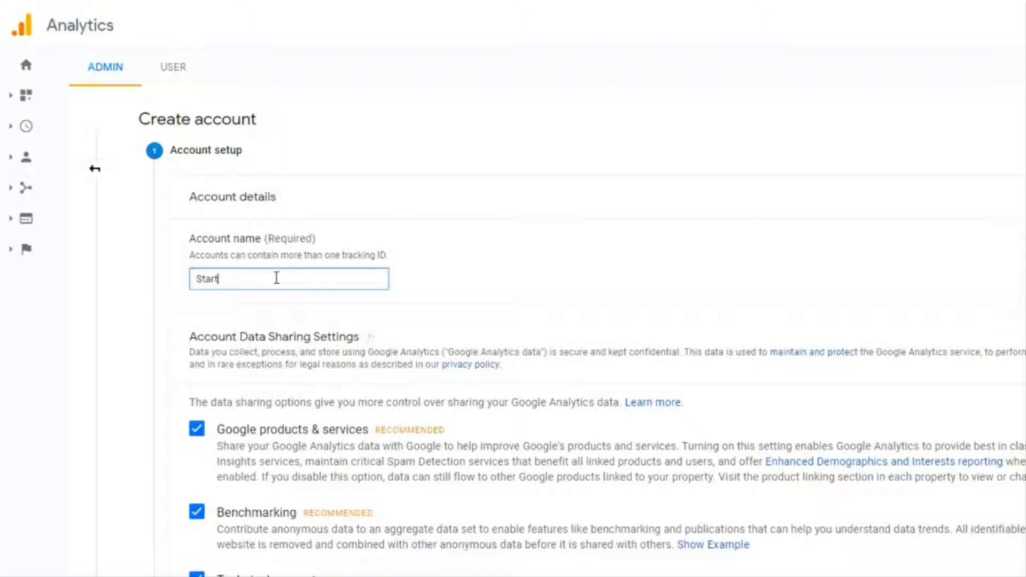
type(" A WP Site")
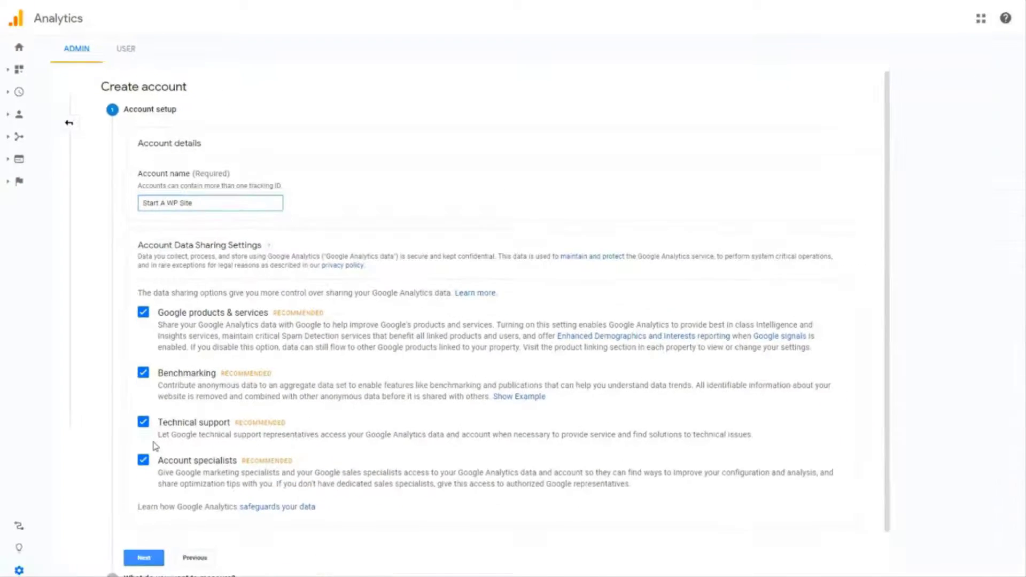
scroll(153, 471, "down", 1)
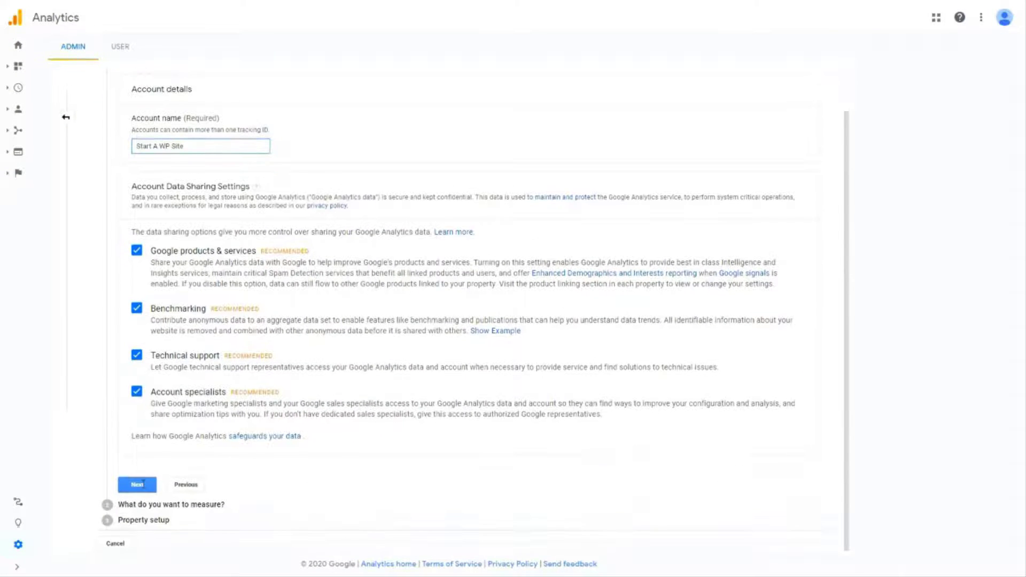
left_click(142, 484)
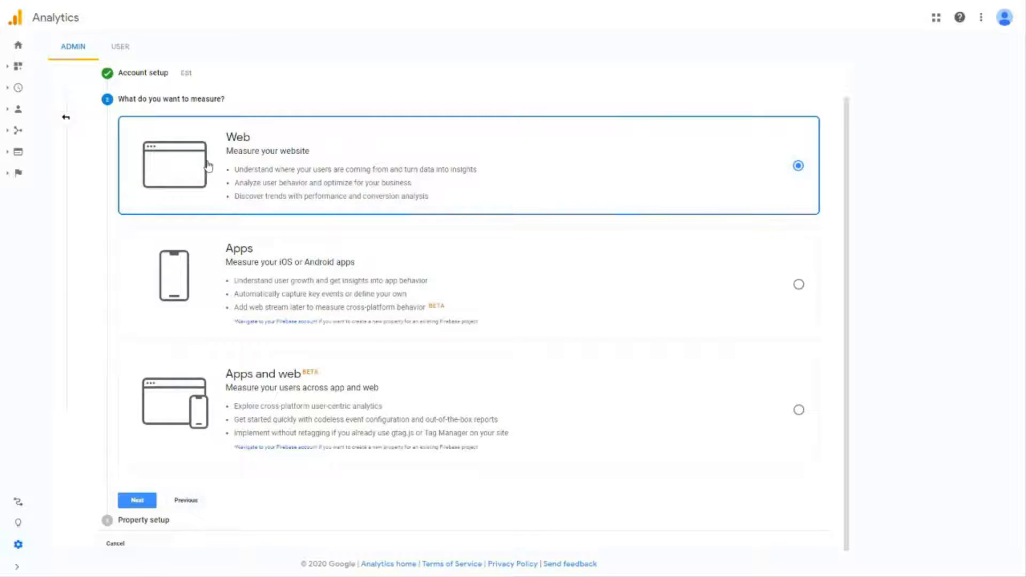
left_click(149, 505)
type("t ")
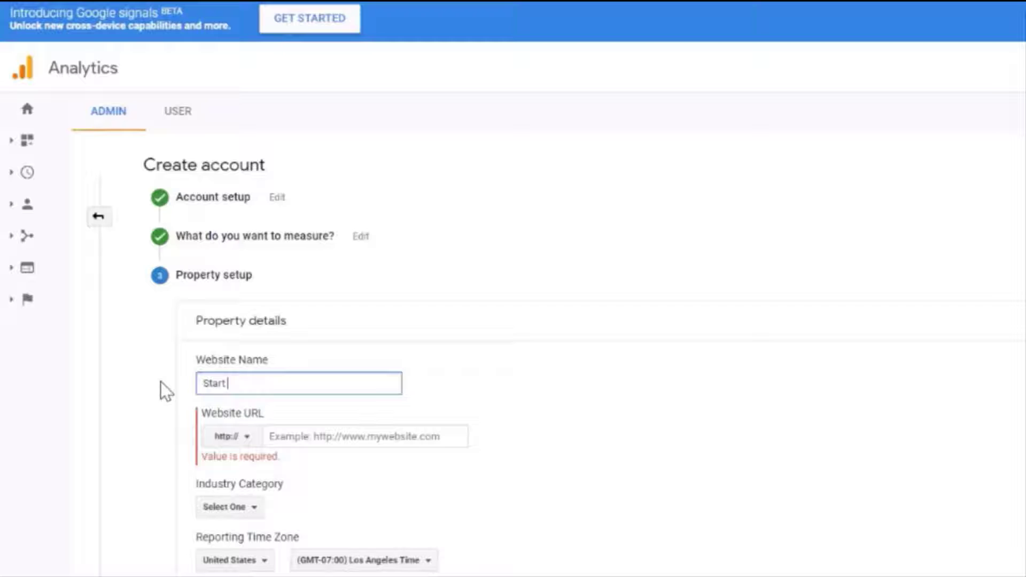
type("A WP Site")
left_click(345, 435)
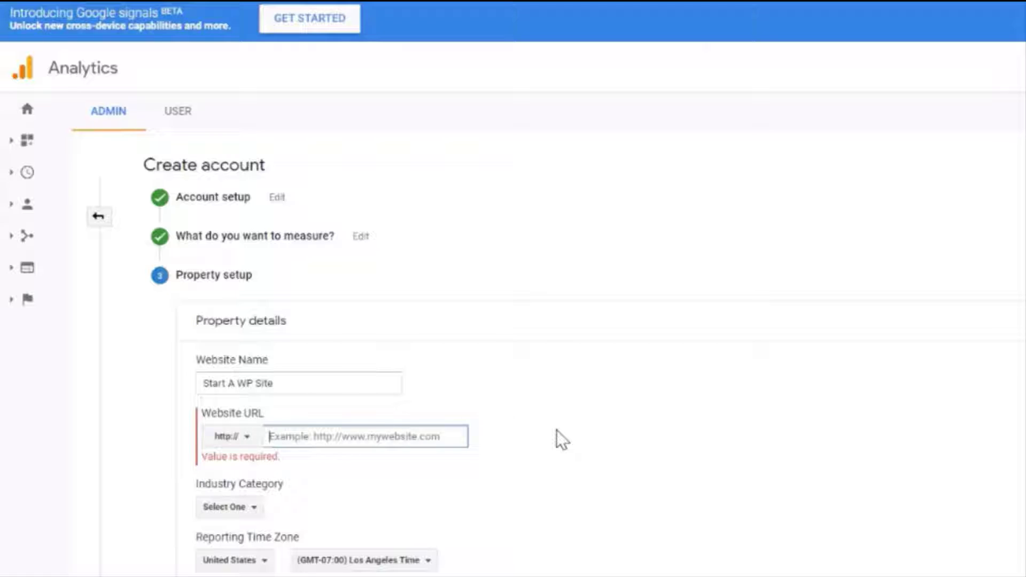
left_click(247, 440)
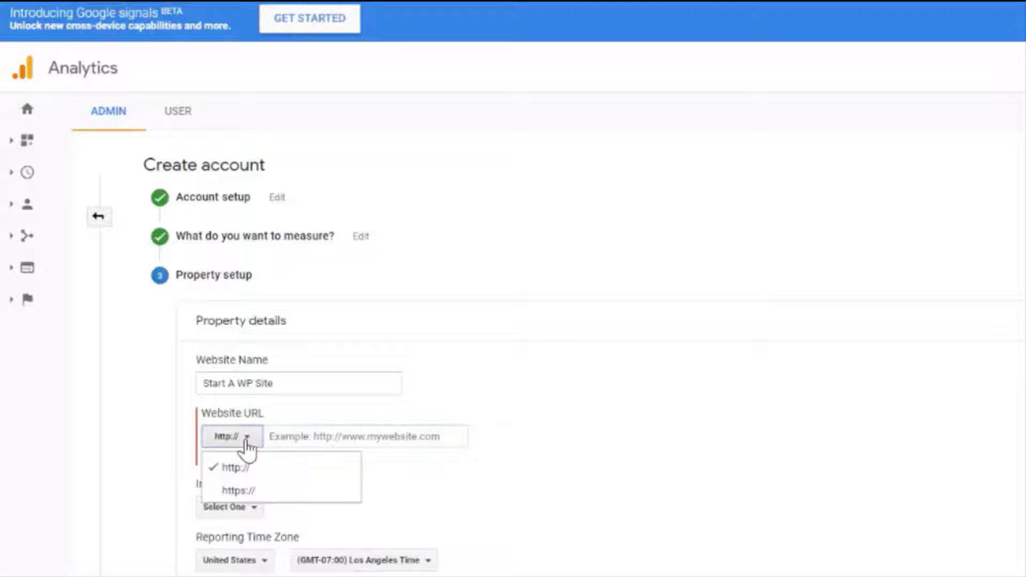
left_click(248, 492)
left_click(310, 440)
type("startawps")
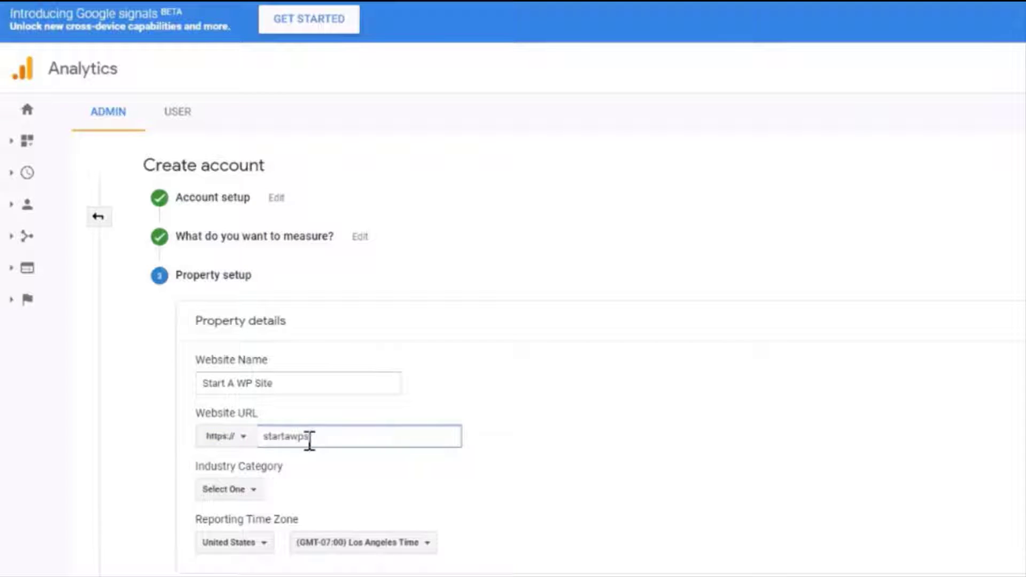
type("ite.com")
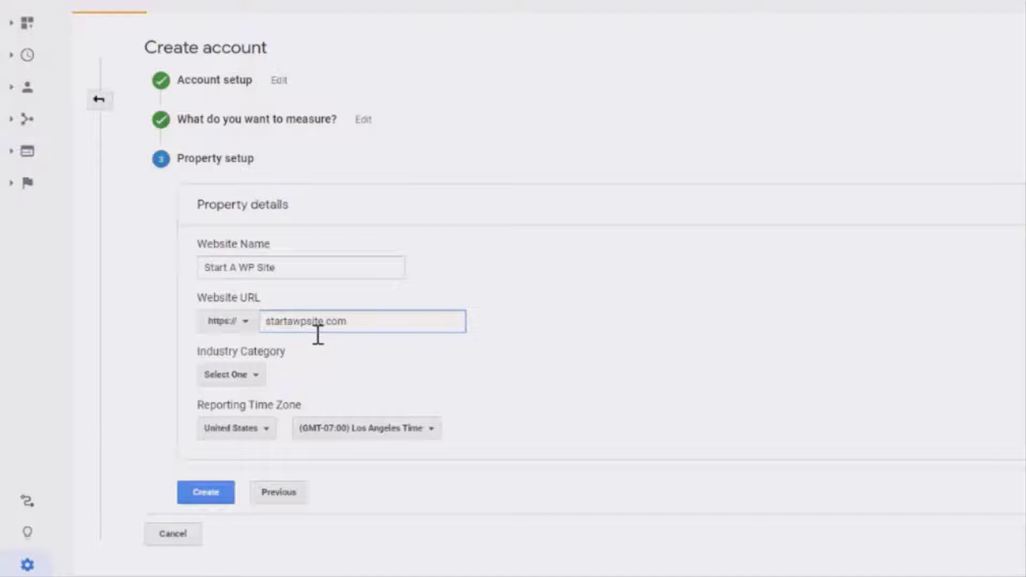
Step: Set the industry category to Other and the reporting time zone to New York
left_click(251, 491)
scroll(251, 403, "down", 10)
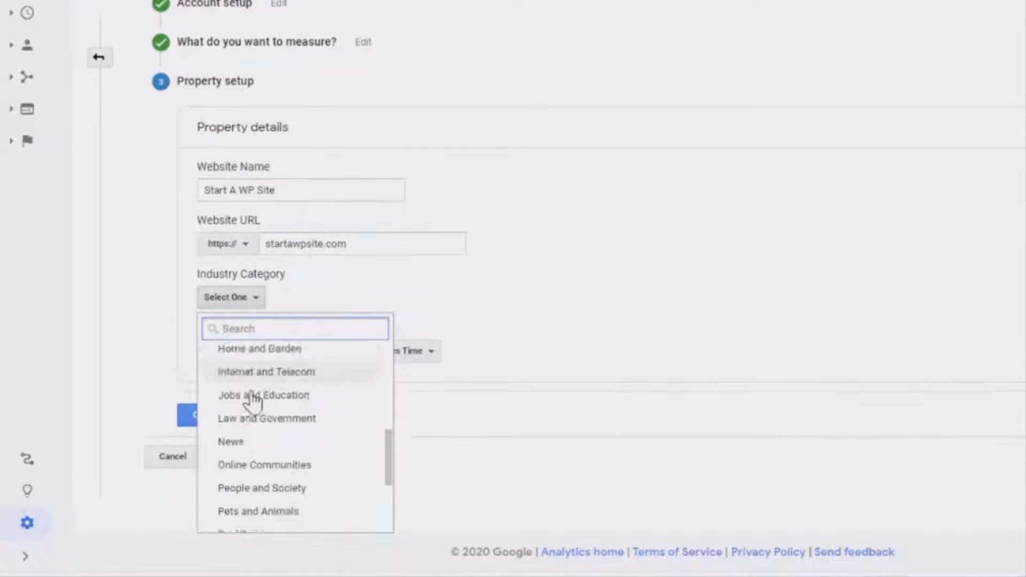
left_click(231, 521)
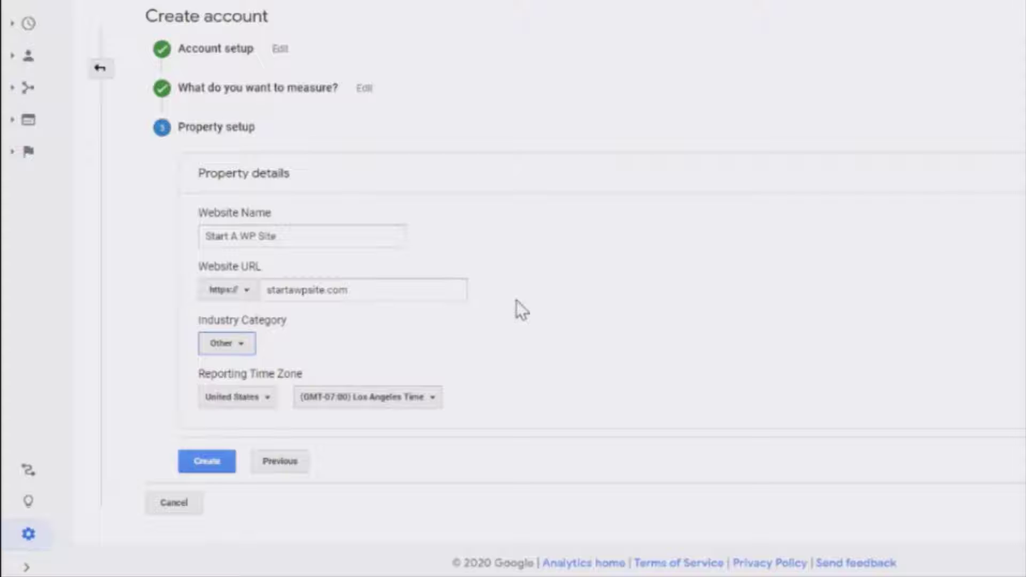
left_click(407, 400)
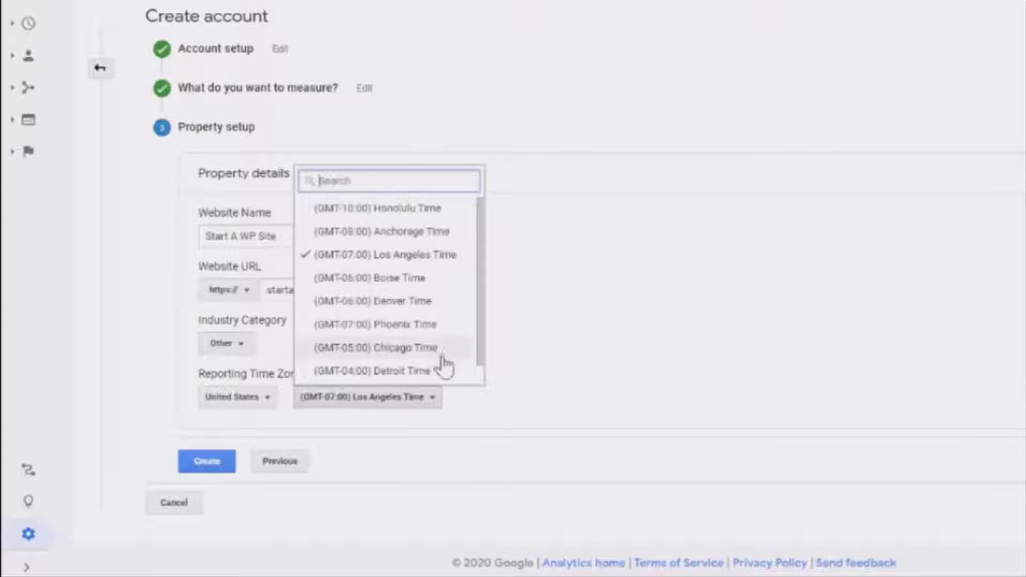
scroll(437, 350, "down", 1)
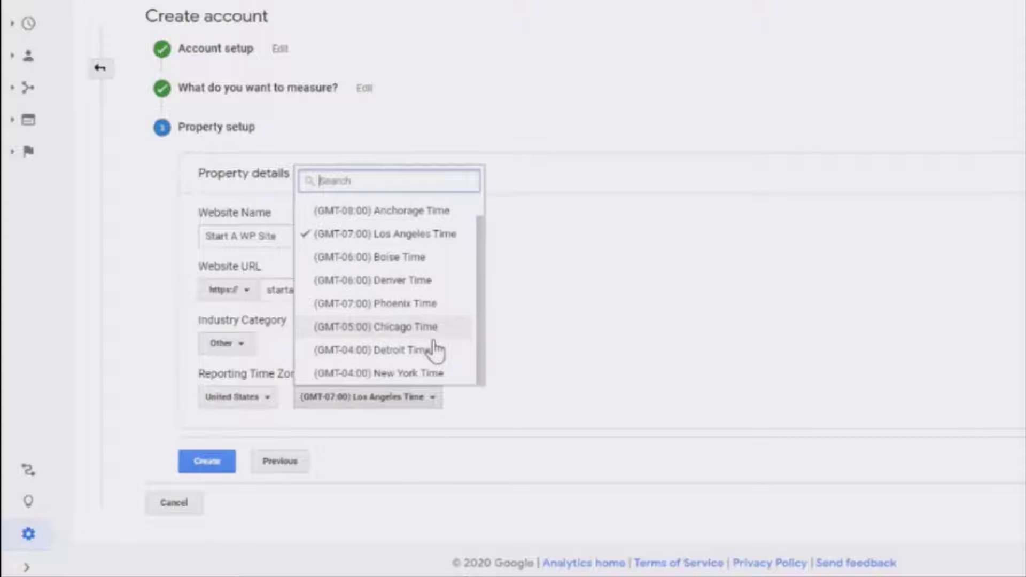
left_click(406, 374)
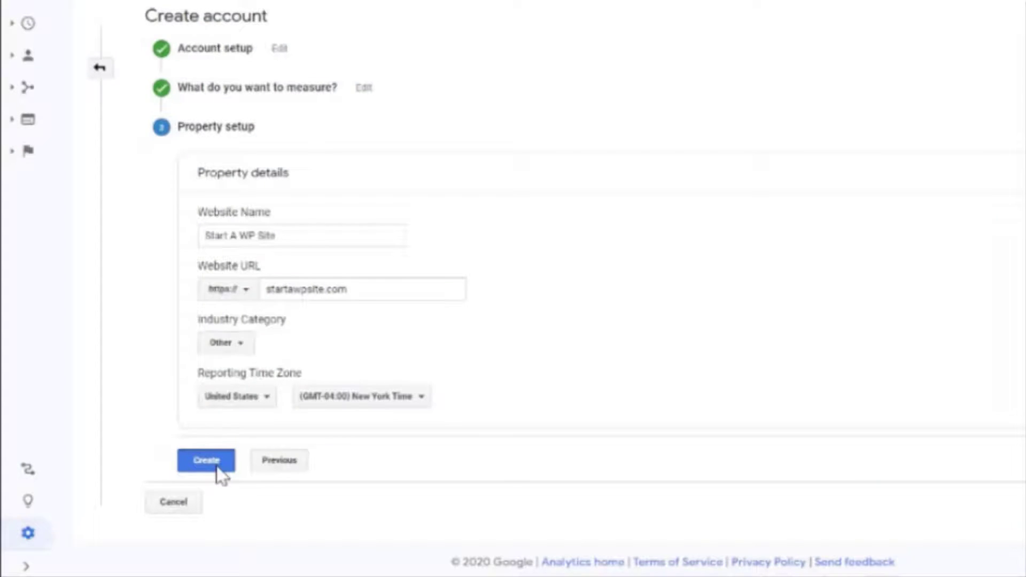
Step: Create the property, accept both data protection terms, and select the new Tracking ID
left_click(217, 466)
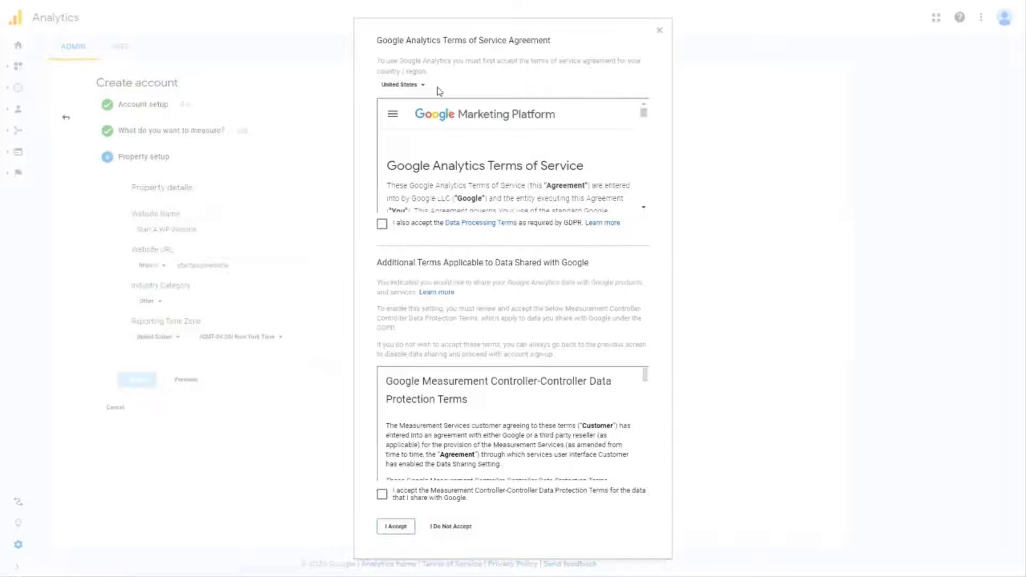
left_click(382, 224)
scroll(401, 199, "down", 5)
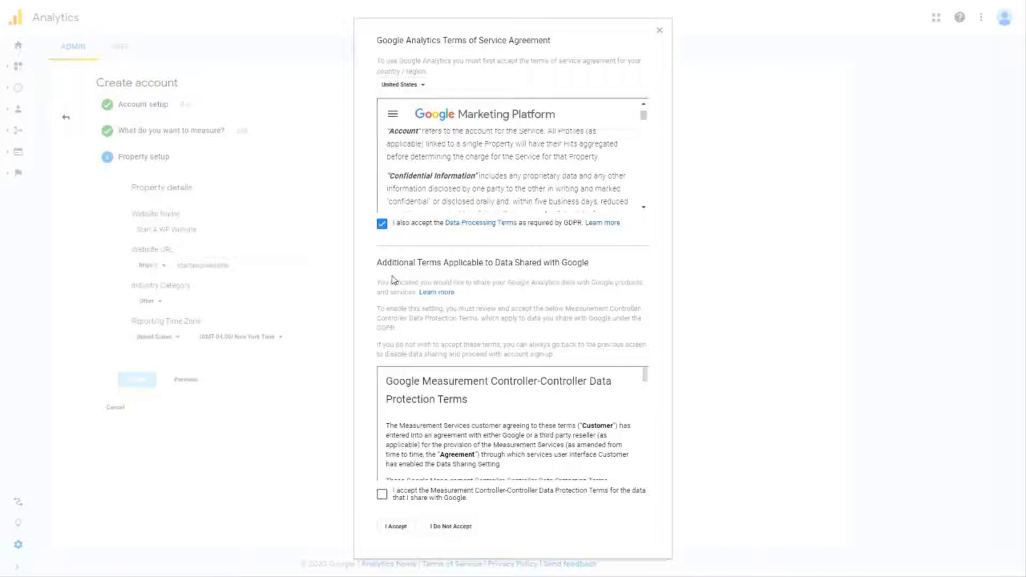
scroll(393, 421, "down", 3)
left_click(382, 494)
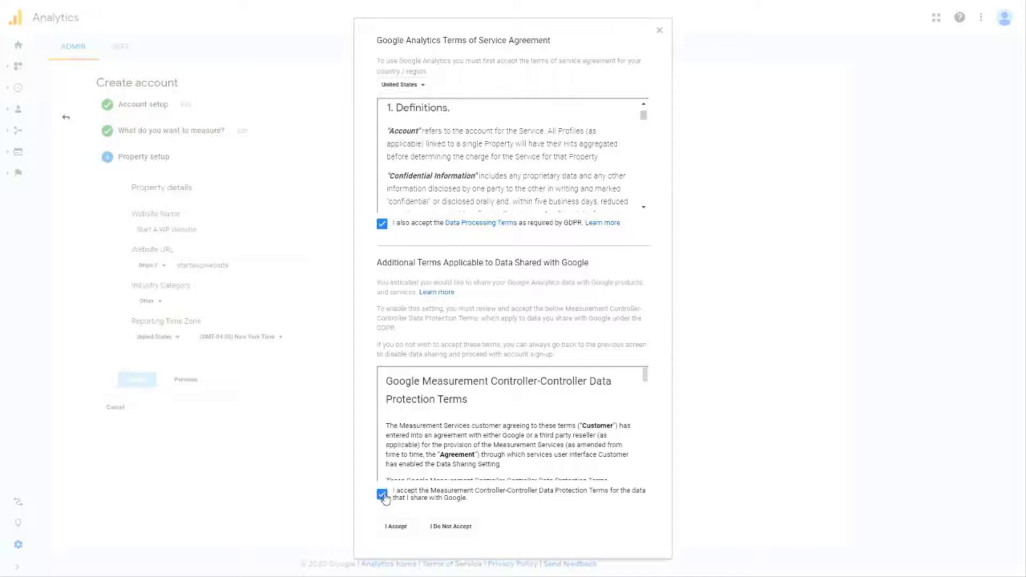
left_click(395, 526)
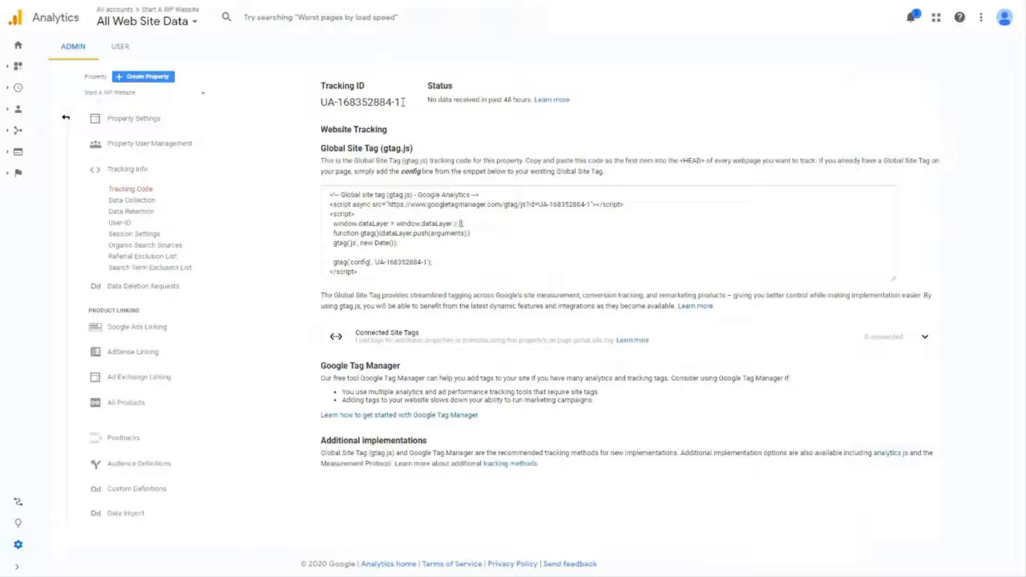
left_click_drag(402, 102, 315, 102)
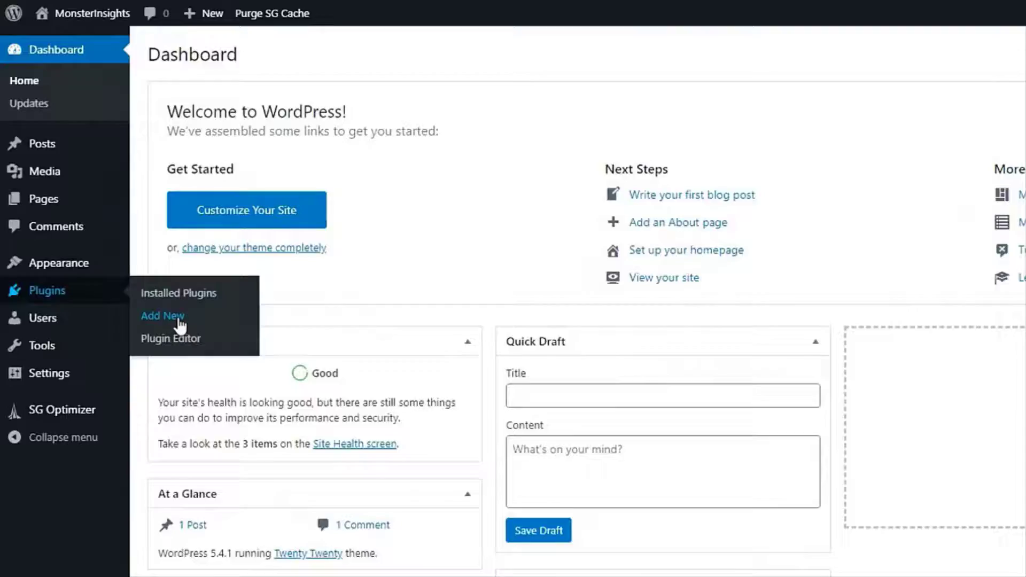
Step: Find MonsterInsights under Add New plugins, then install and activate it
left_click(181, 323)
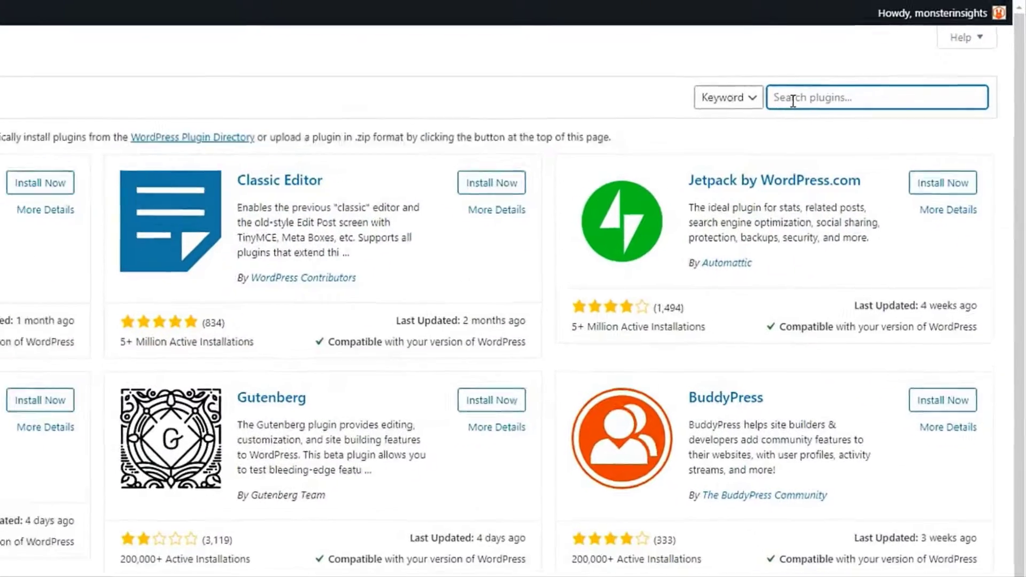
type("MonsterInsights")
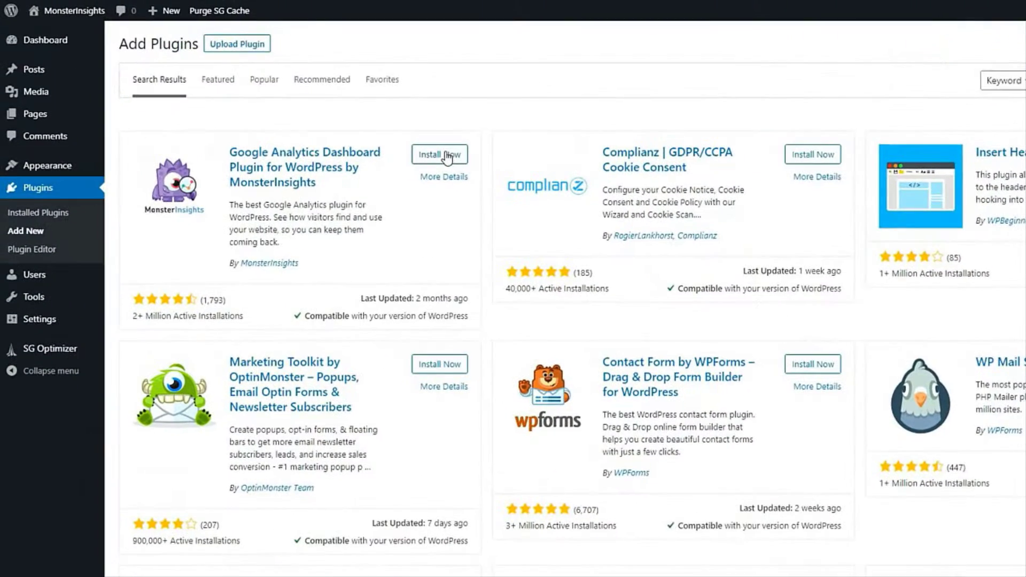
left_click(447, 156)
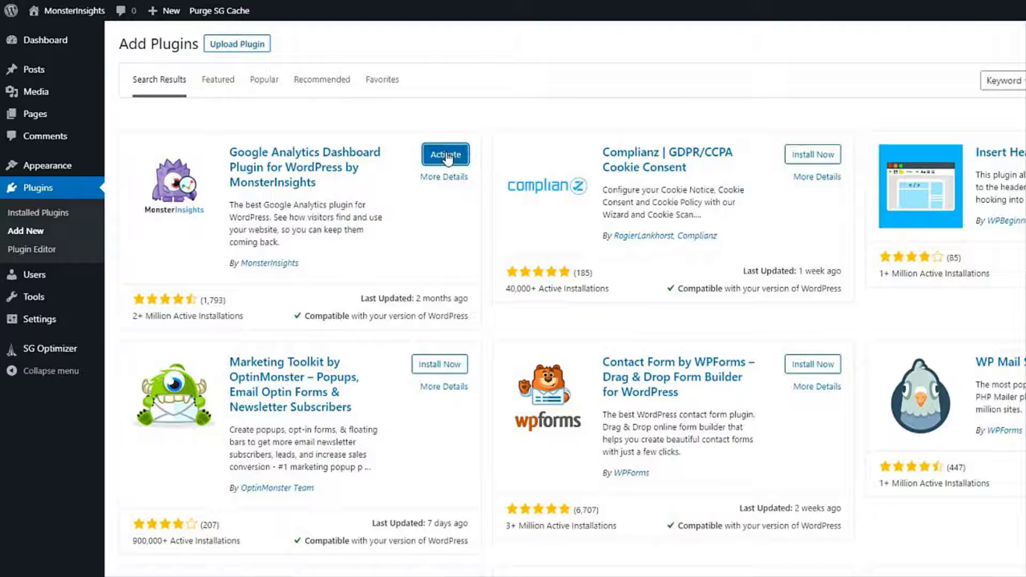
left_click(446, 155)
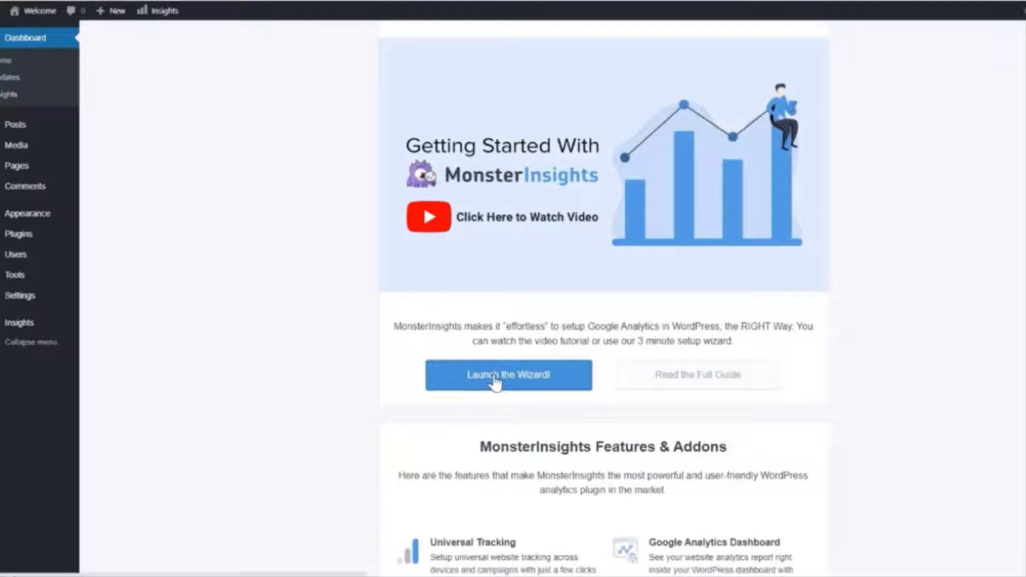
Step: Launch the wizard, save Business Website as the site category, and start the Google connection
left_click(494, 376)
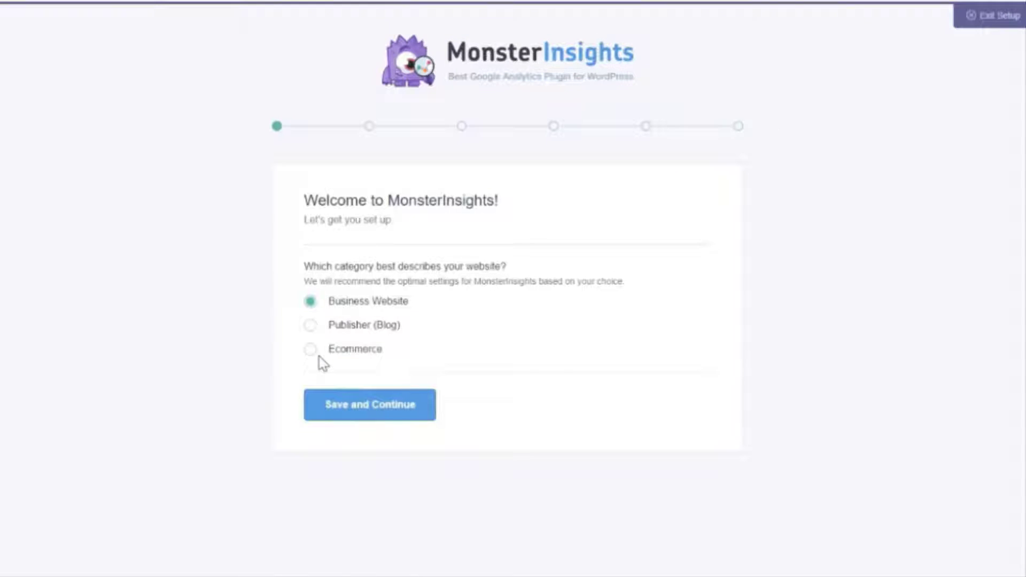
left_click(362, 420)
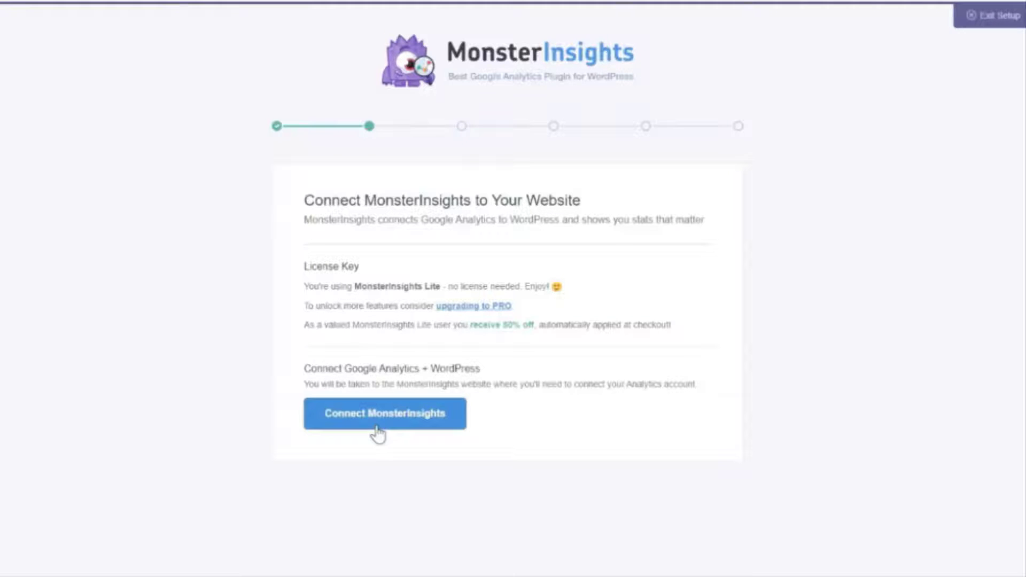
left_click(444, 414)
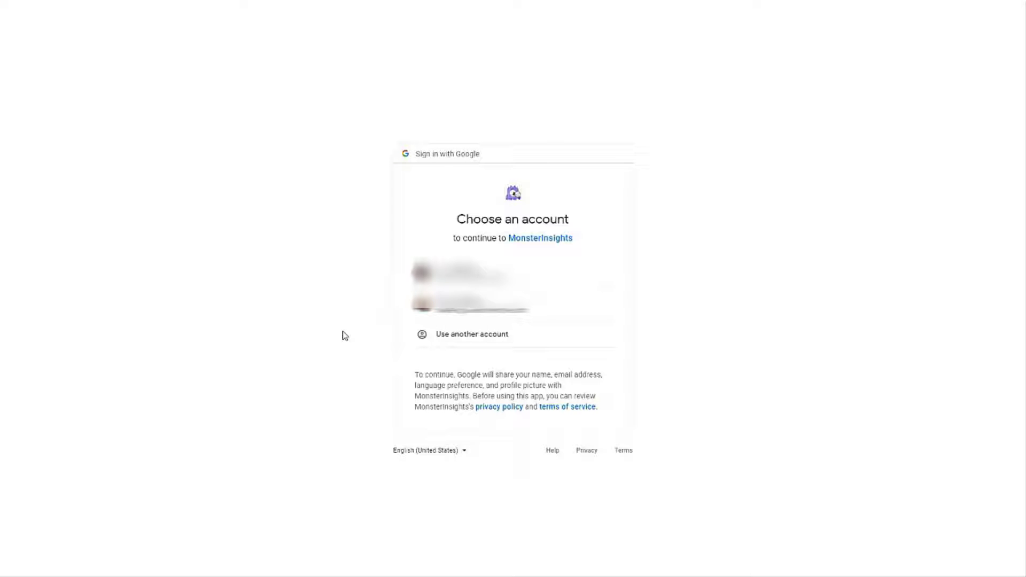
Step: Choose the Google account, allow MonsterInsights access, and complete the connection with the MI Store profile
left_click(470, 315)
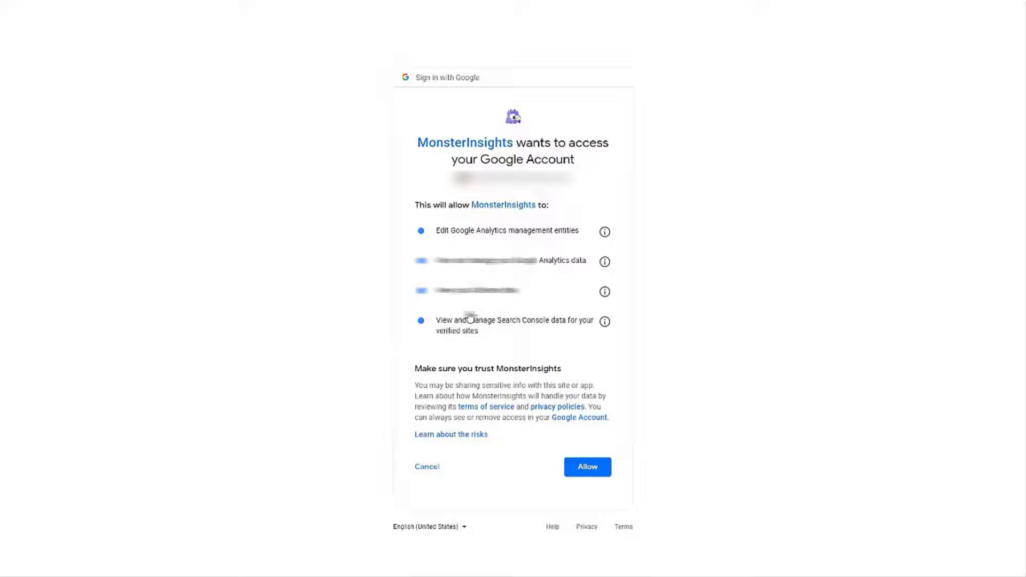
left_click(581, 477)
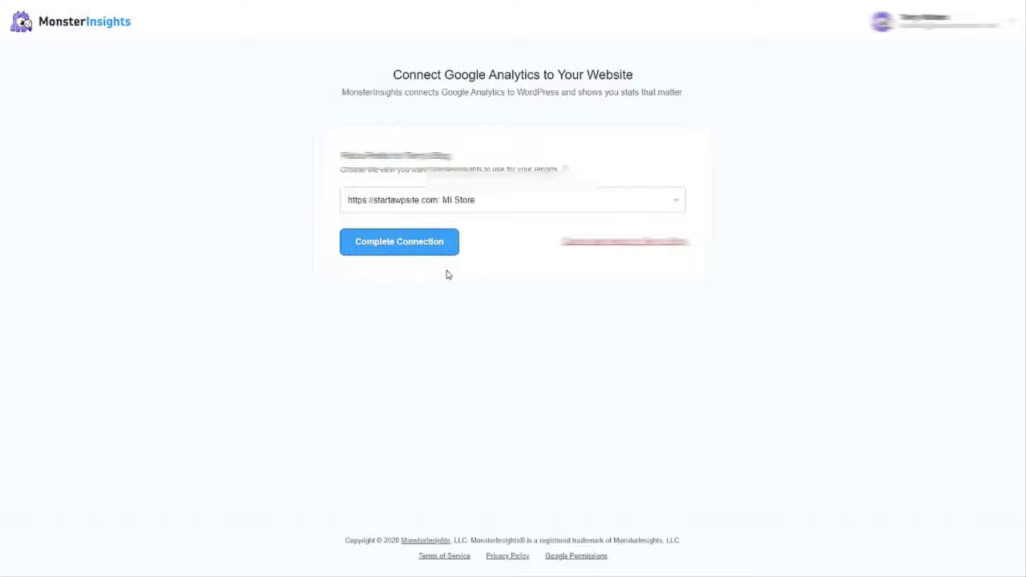
left_click(423, 246)
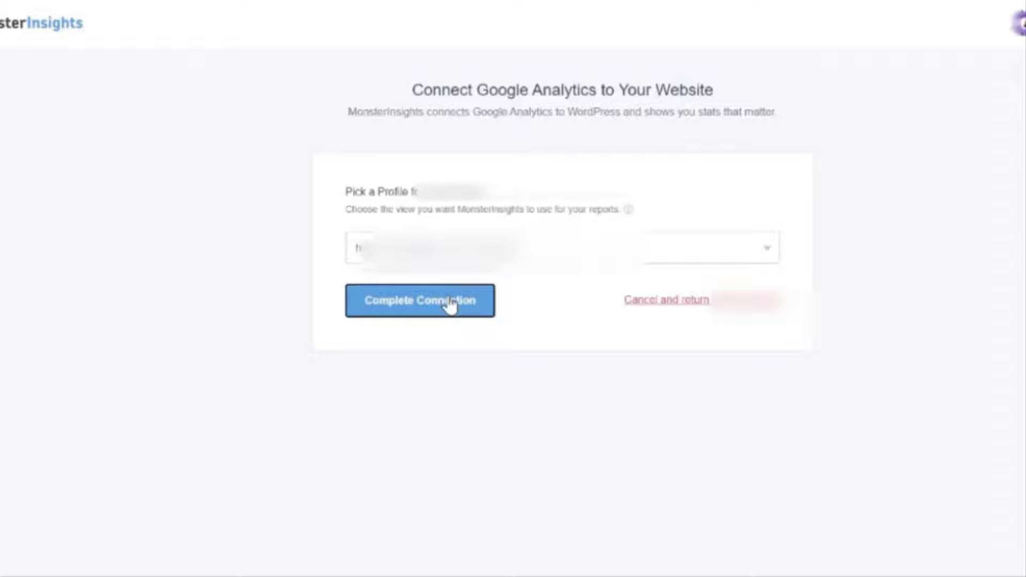
left_click(450, 304)
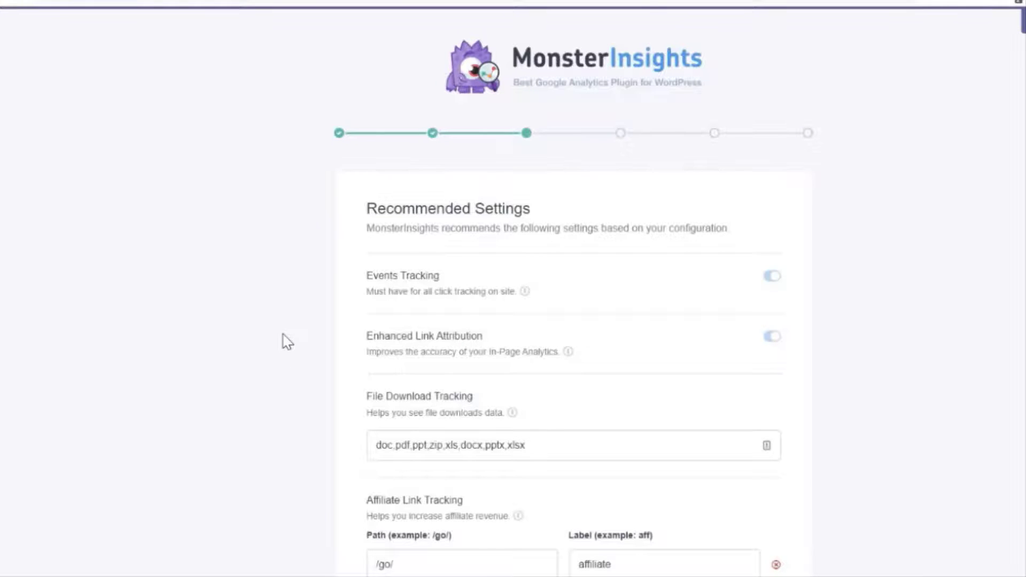
Step: Review the Recommended Settings, keeping the /go/ and /recommend/ affiliate paths and default report access
scroll(287, 342, "down", 3)
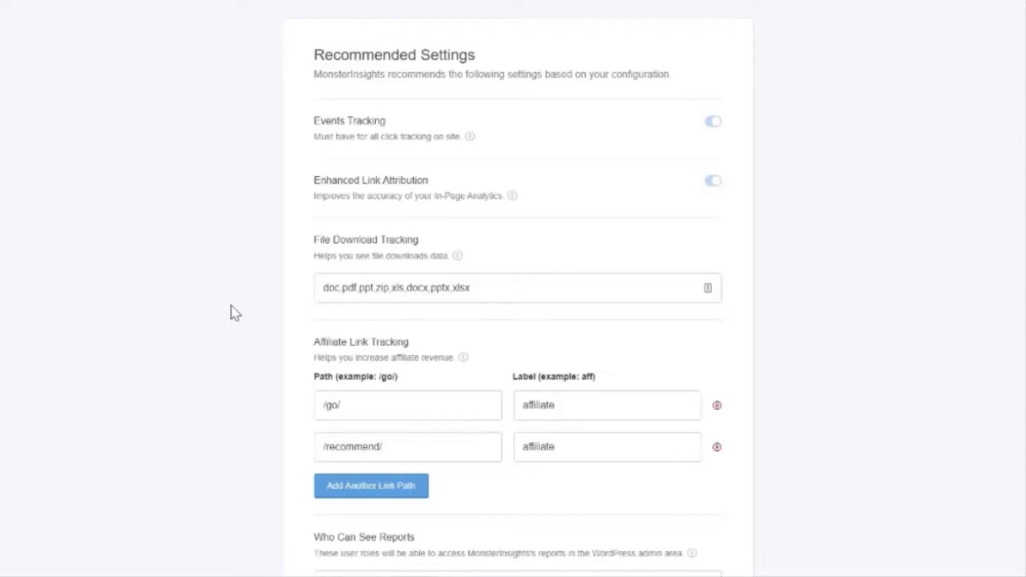
scroll(235, 313, "down", 5)
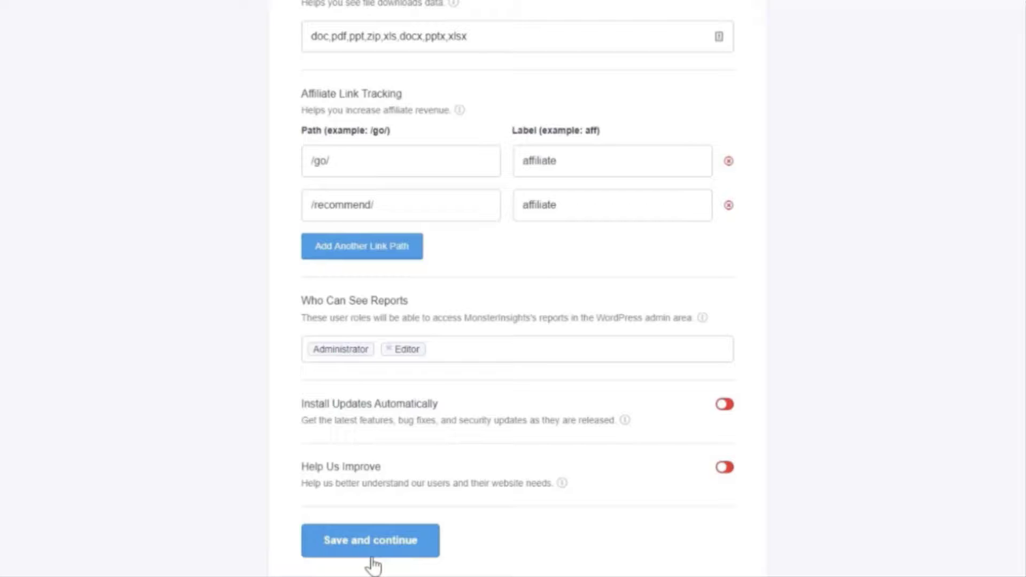
Step: Save the recommended settings, pass the addons step, skip WPForms, and exit the wizard
left_click(369, 556)
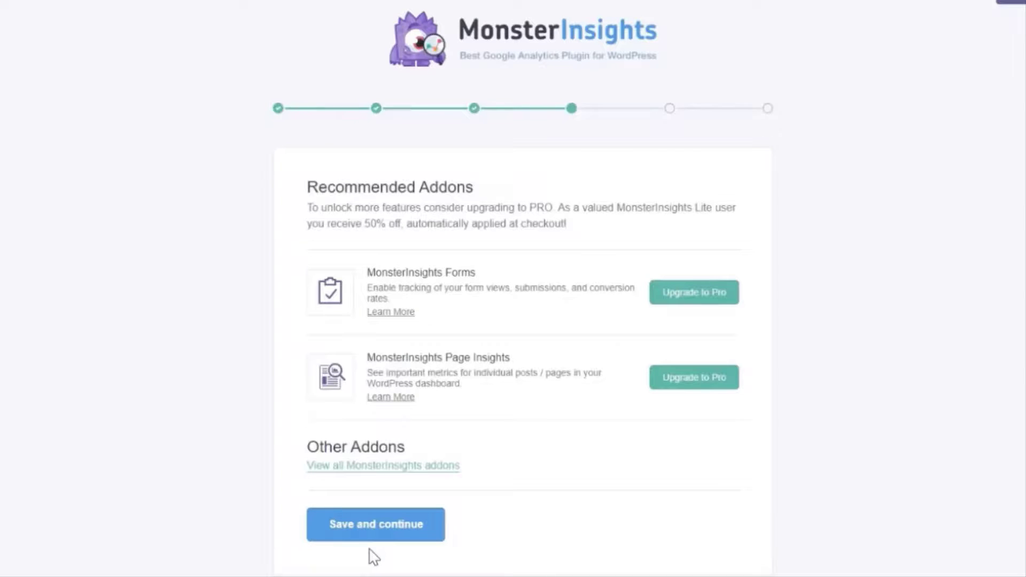
left_click(390, 529)
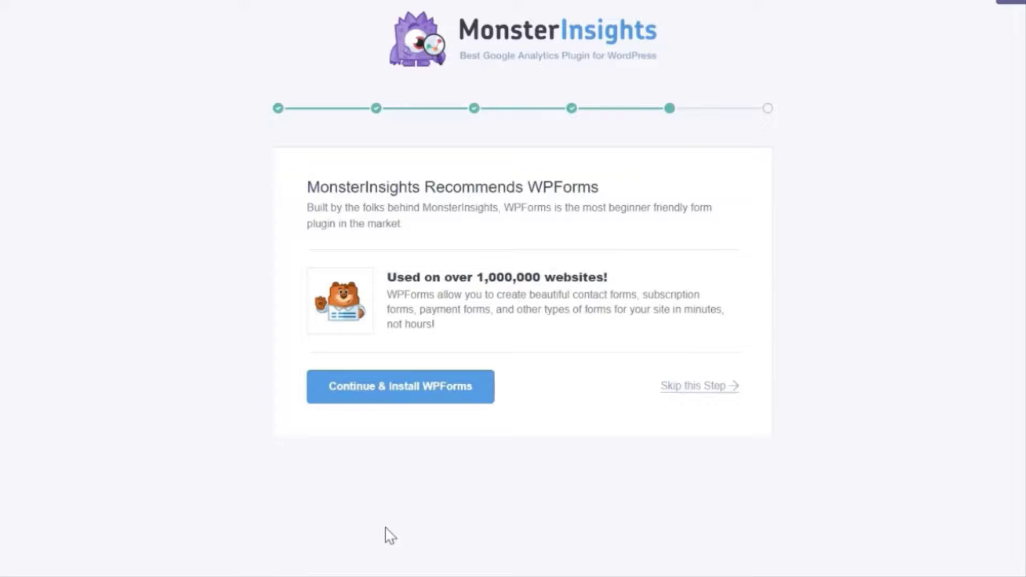
left_click(705, 390)
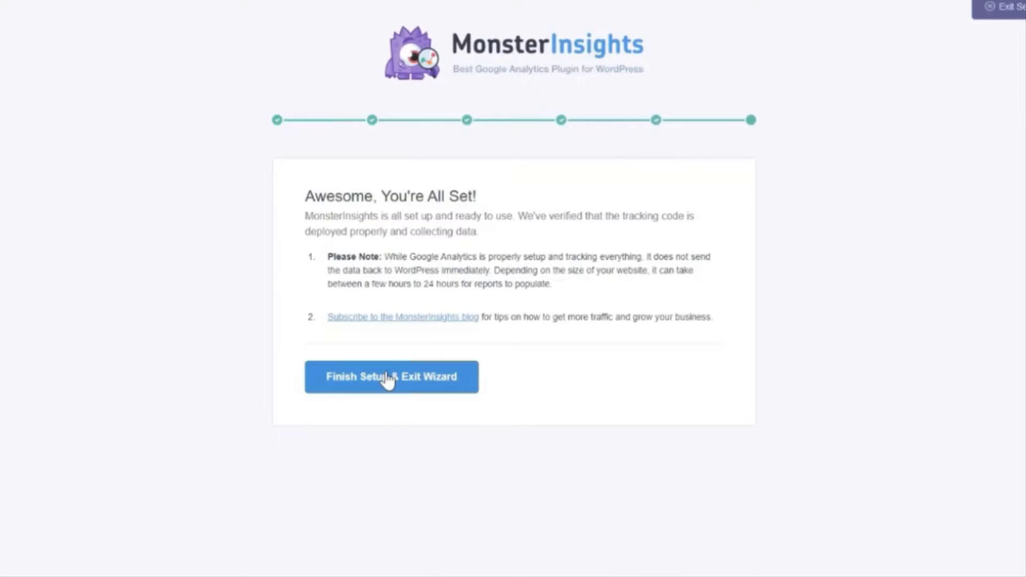
left_click(389, 377)
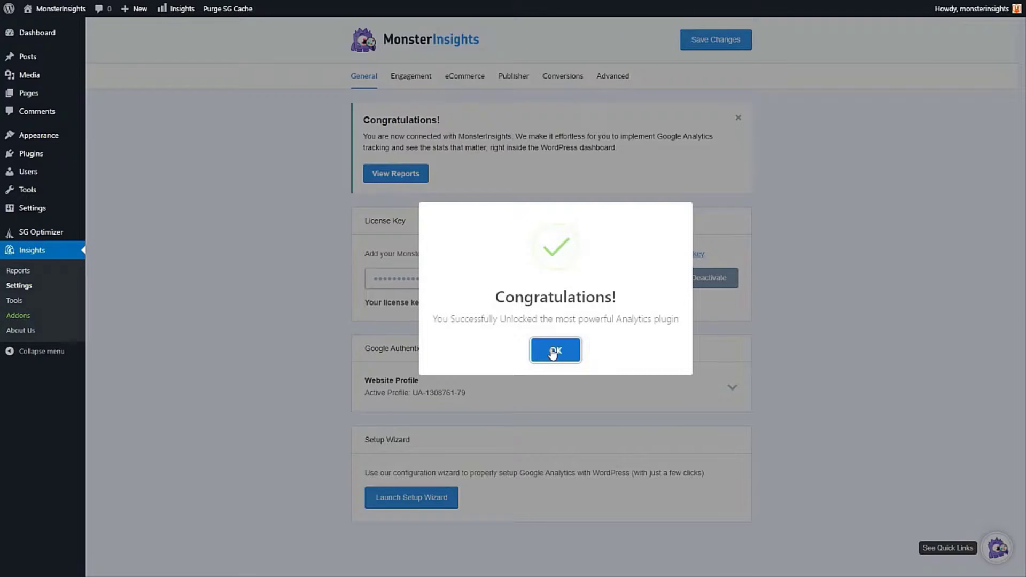
Step: Toggle the dashboard widget between Pageviews and Sessions, then open the full Overview Report
left_click(554, 353)
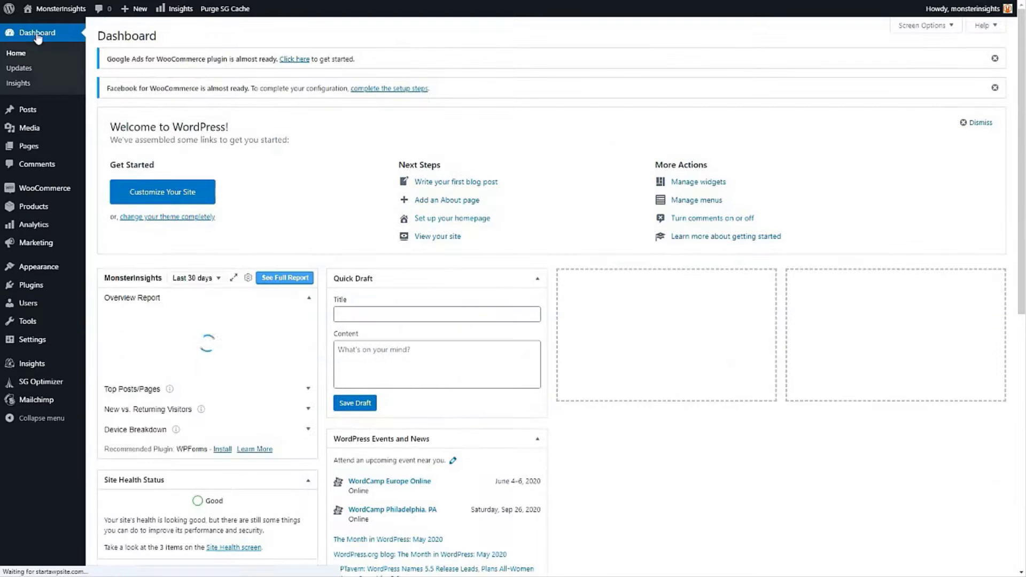
scroll(598, 186, "down", 2)
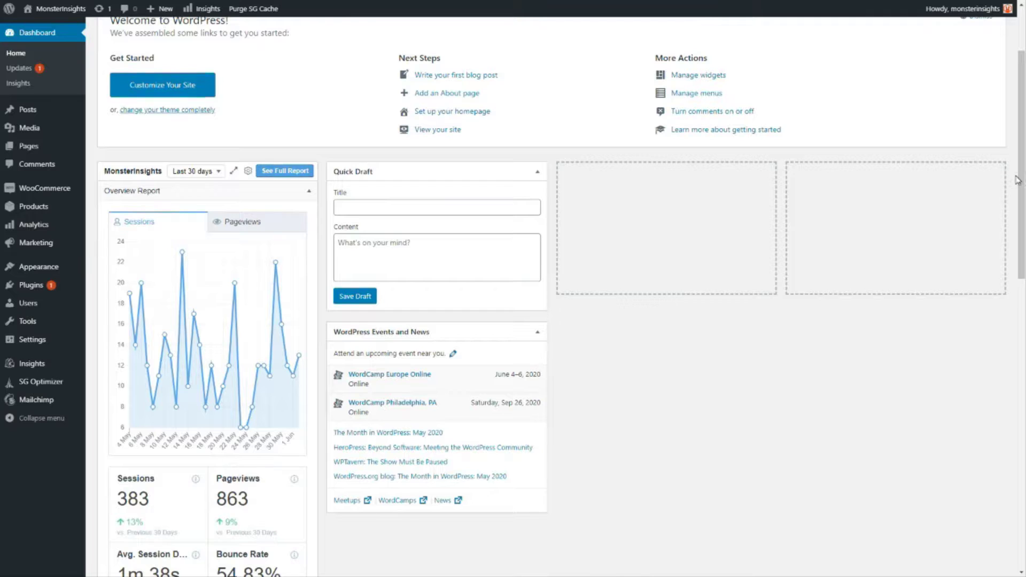
left_click_drag(1020, 176, 1020, 161)
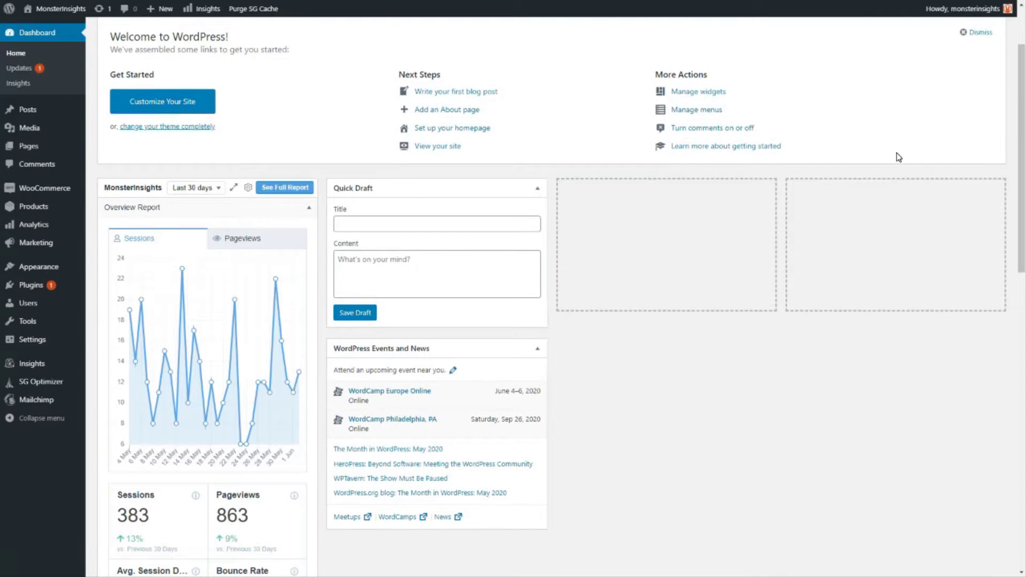
left_click(242, 241)
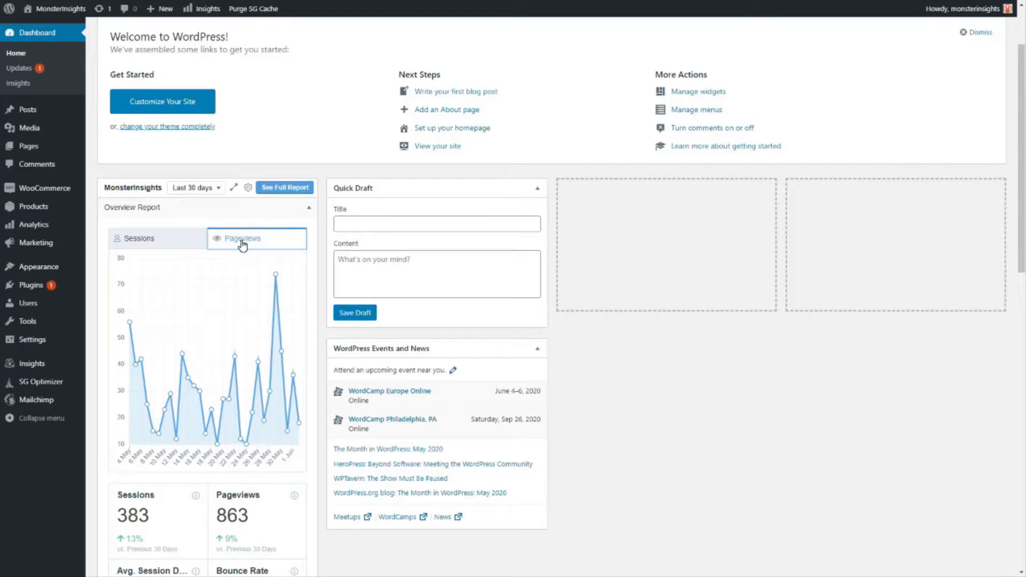
left_click(157, 240)
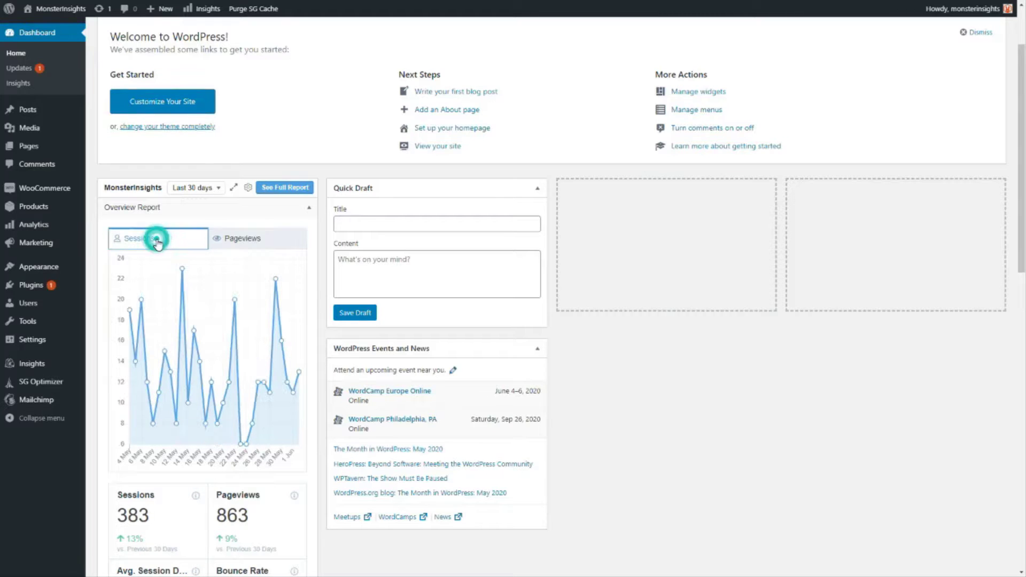
left_click(274, 188)
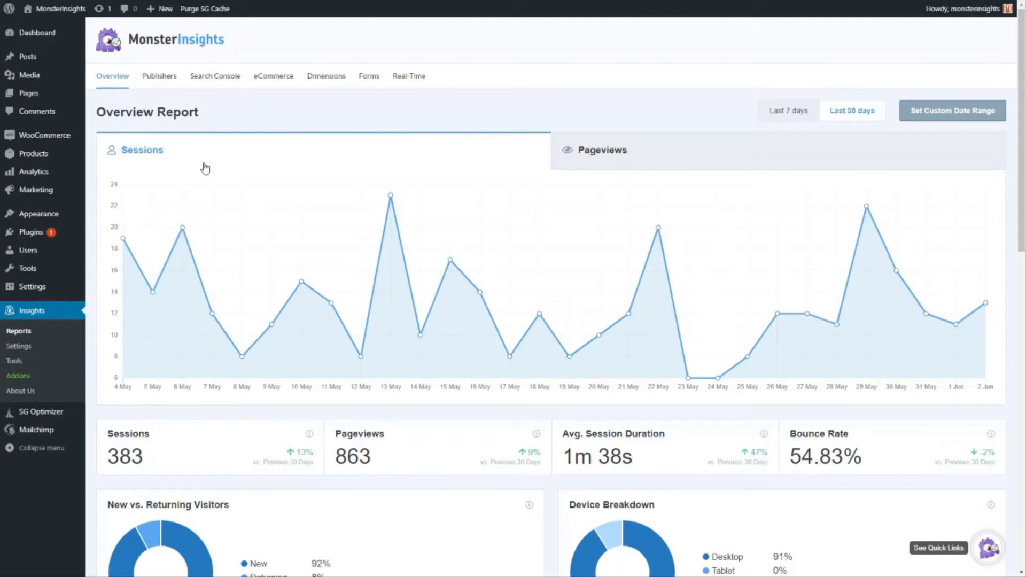
Step: View the Publishers report, then the eCommerce report in MonsterInsights Insights
left_click(154, 76)
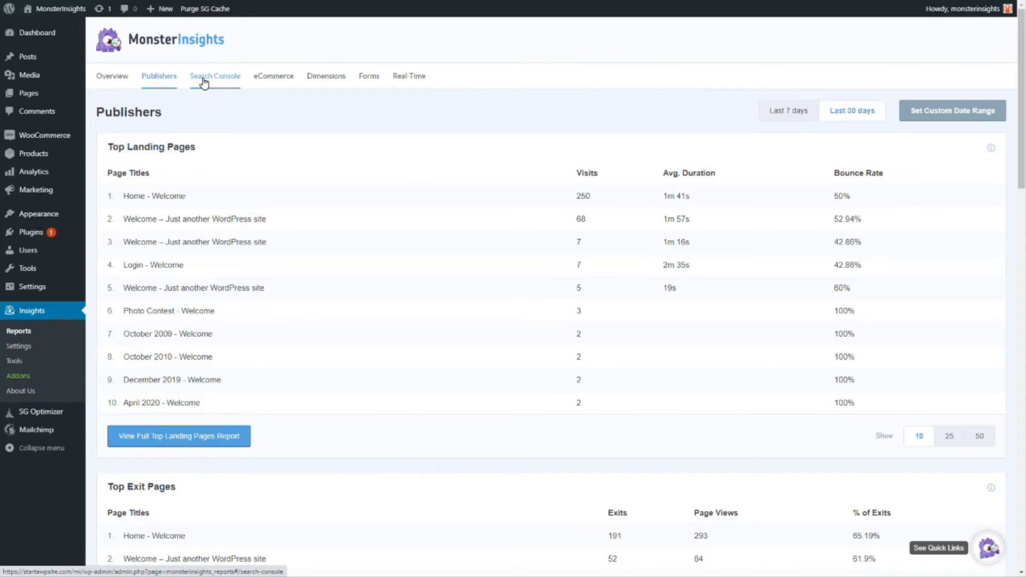
left_click(262, 84)
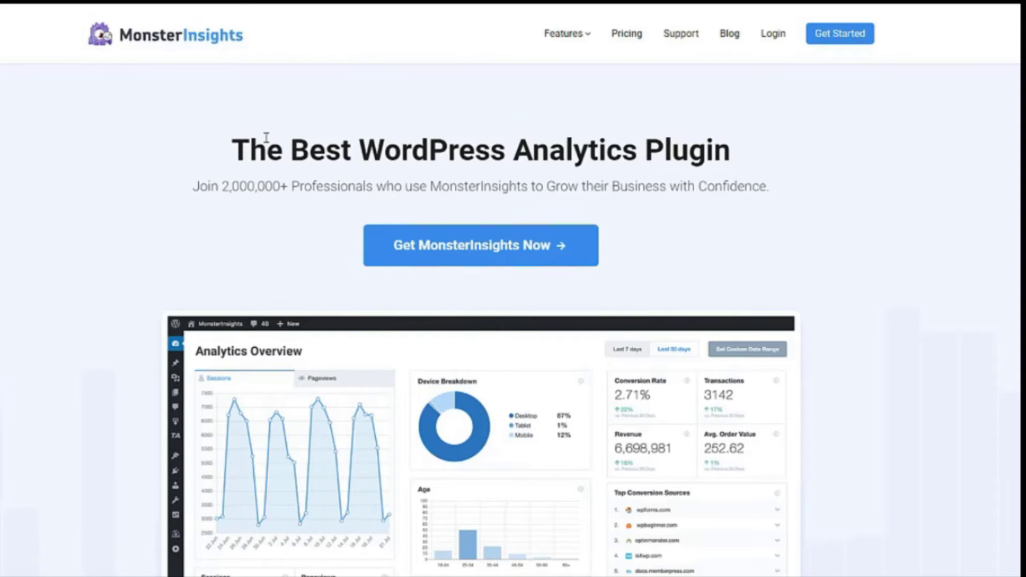
Step: Open the pricing page listing Agency $399.50, Pro $199.50 and Plus $99.50 yearly plans
left_click(529, 245)
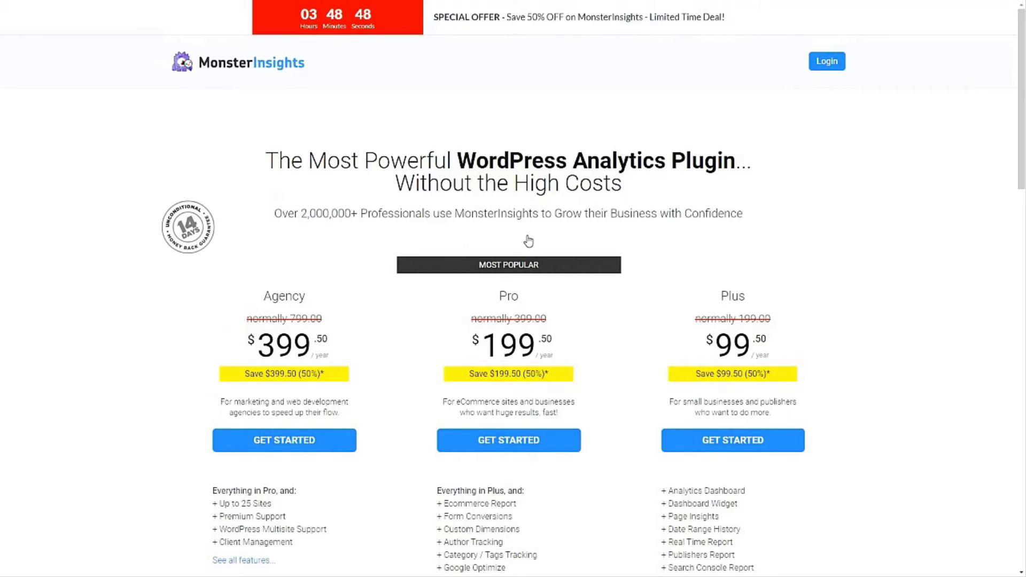